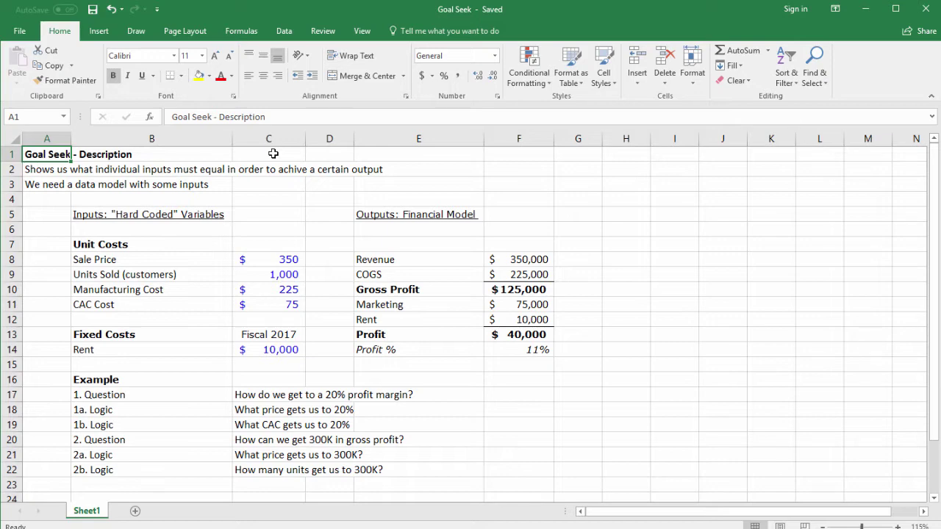
Examine the hard-coded inputs for sale price, units sold, manufacturing cost, CAC cost and rent
click(404, 261)
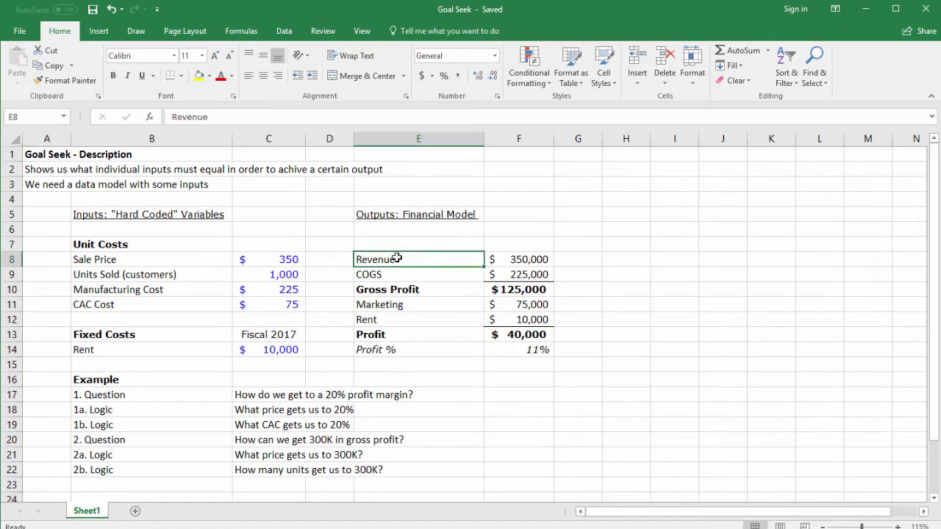
click(288, 260)
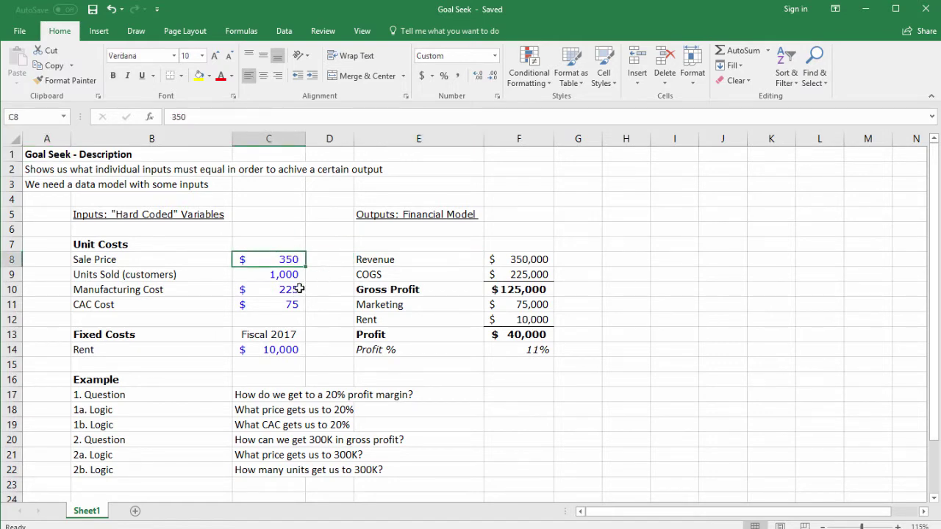
click(292, 276)
click(293, 291)
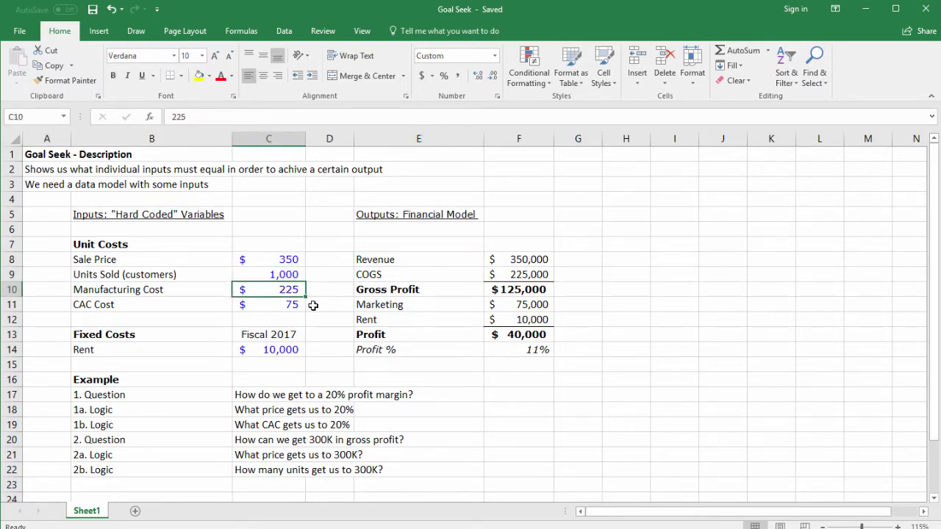
click(293, 305)
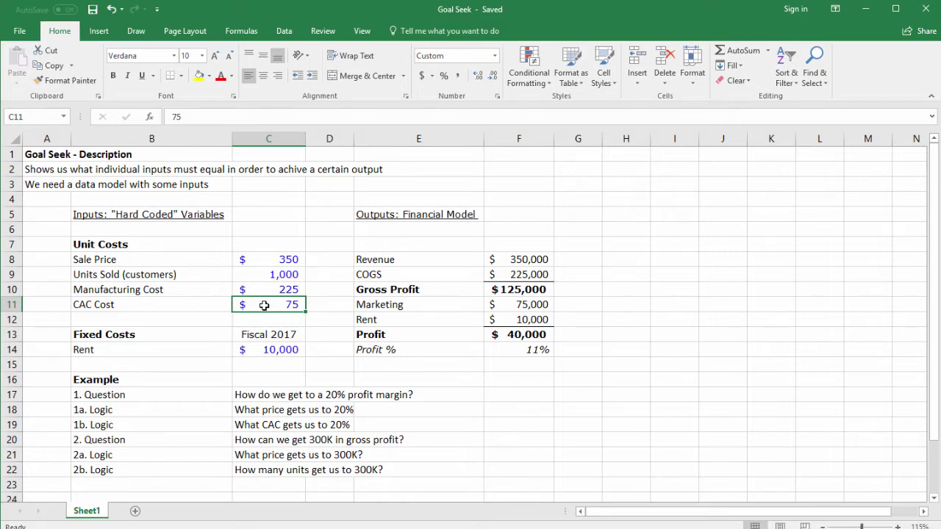
click(281, 350)
Inspect the formulas behind the Revenue and COGS outputs in F8 and F9 without changing them
click(516, 260)
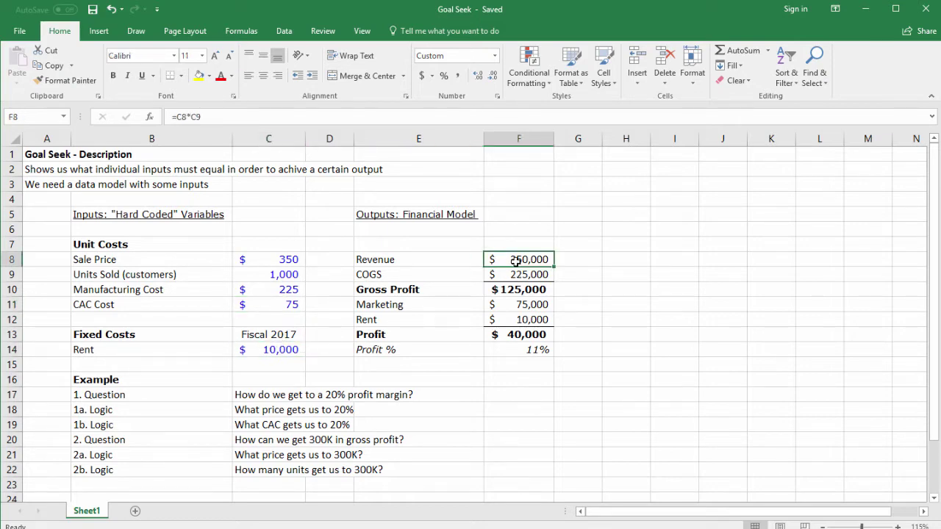
double_click(517, 260)
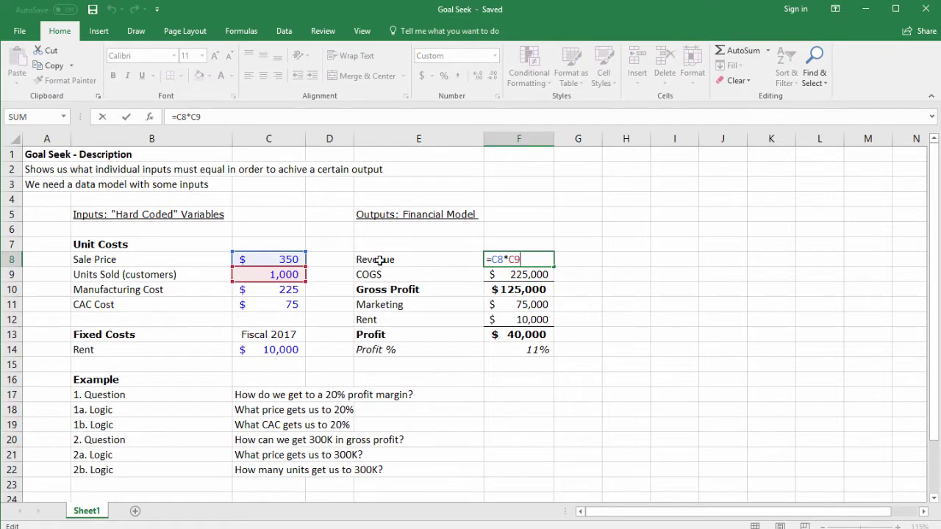
key(Escape)
click(529, 274)
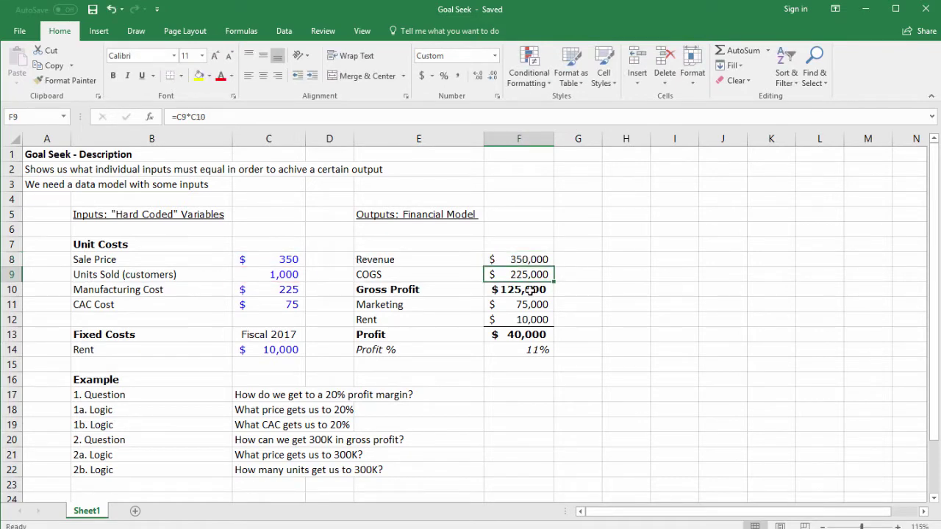
key(F2)
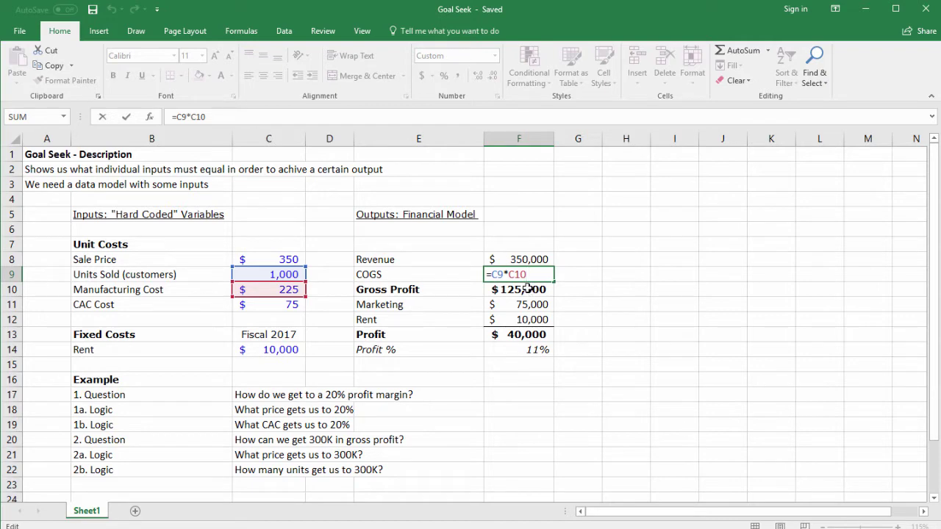
key(Escape)
Inspect the formulas behind the Marketing, Rent, Profit and Profit % outputs in F11 to F14
click(525, 304)
key(F2)
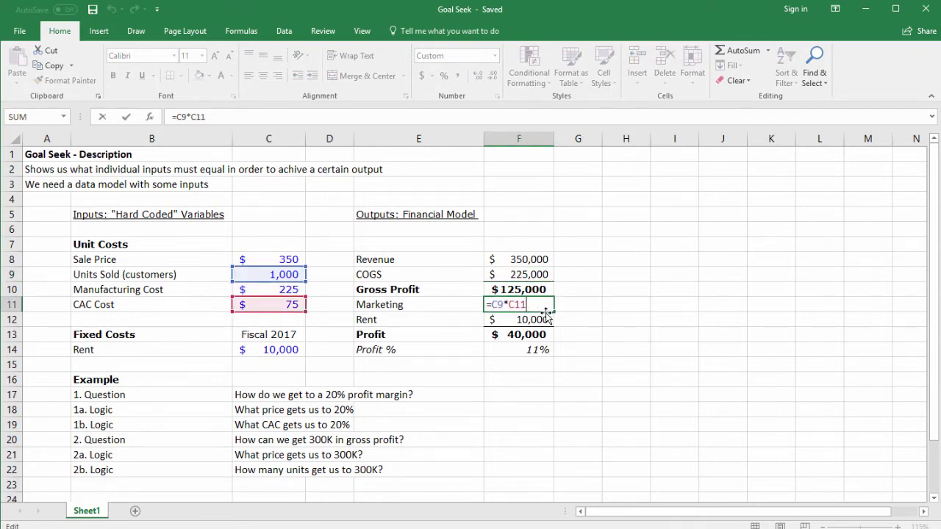
key(Escape)
click(532, 319)
key(F2)
key(Escape)
click(527, 335)
key(F2)
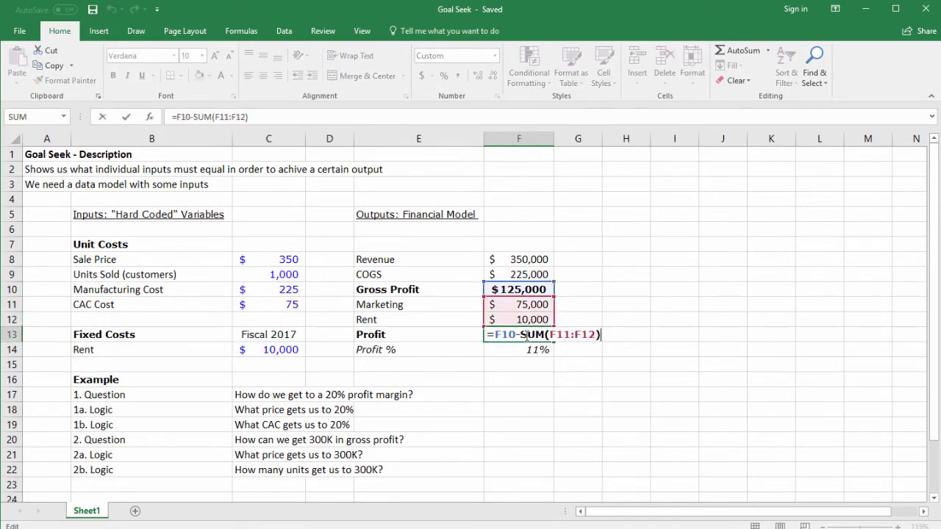
key(Escape)
key(Down)
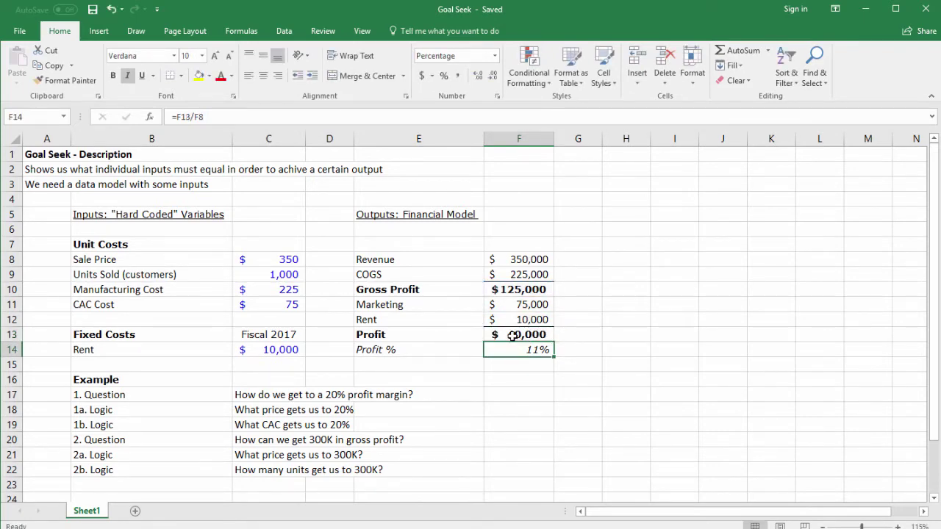
Review the 20% profit margin question alongside the Profit % output and the sale price, units sold and manufacturing cost inputs
click(282, 398)
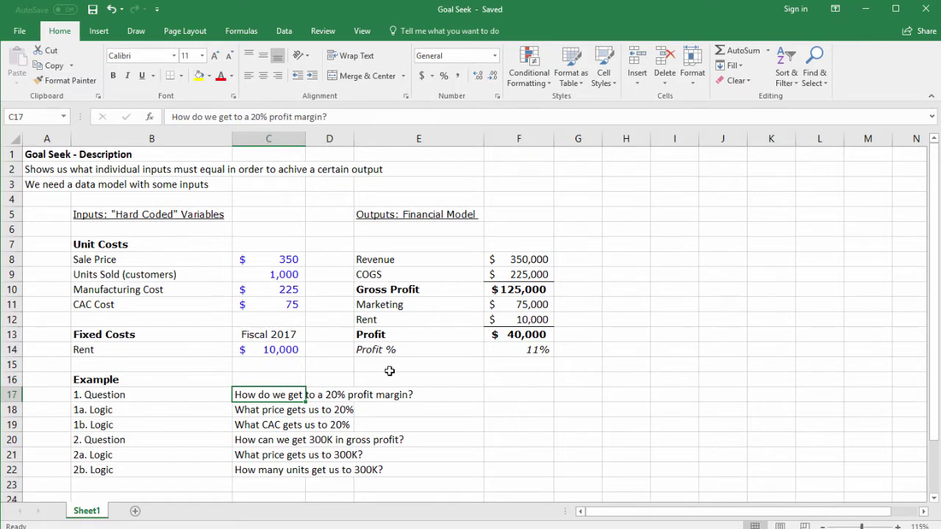
click(514, 337)
click(525, 351)
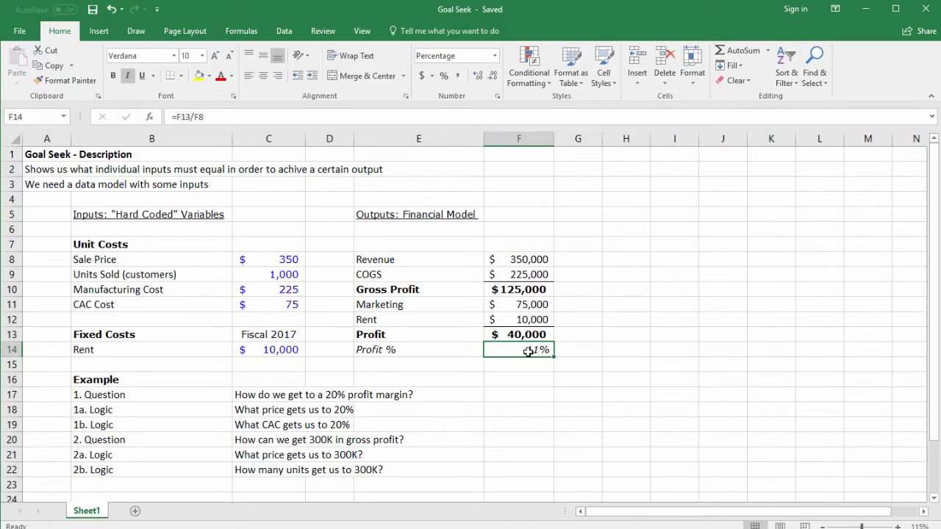
click(283, 259)
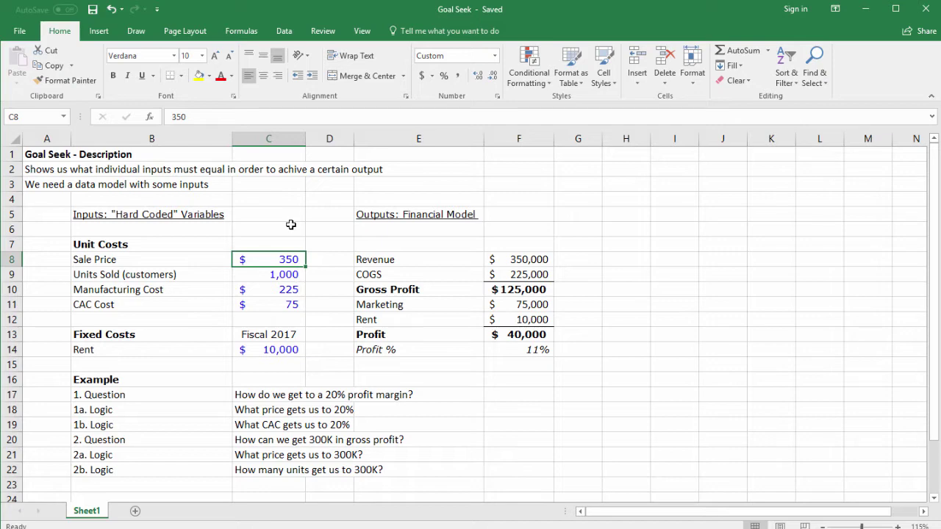
click(280, 395)
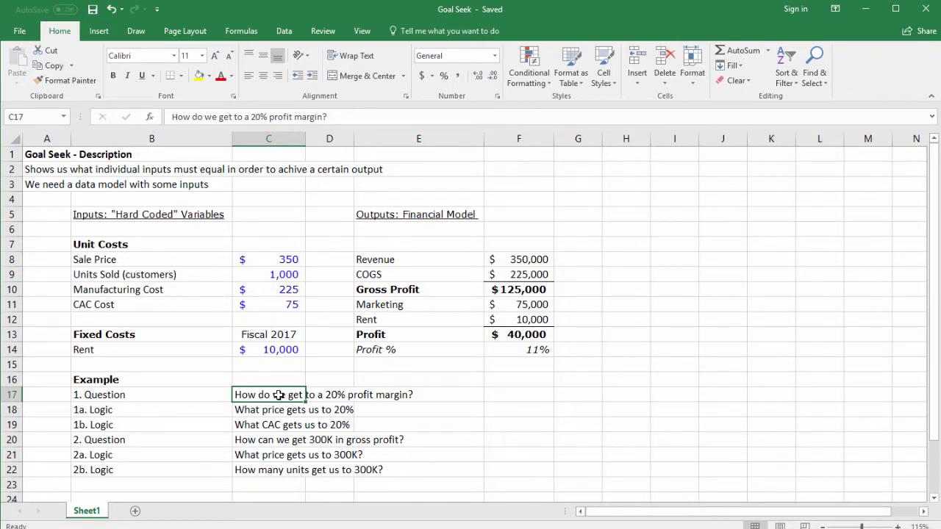
click(280, 263)
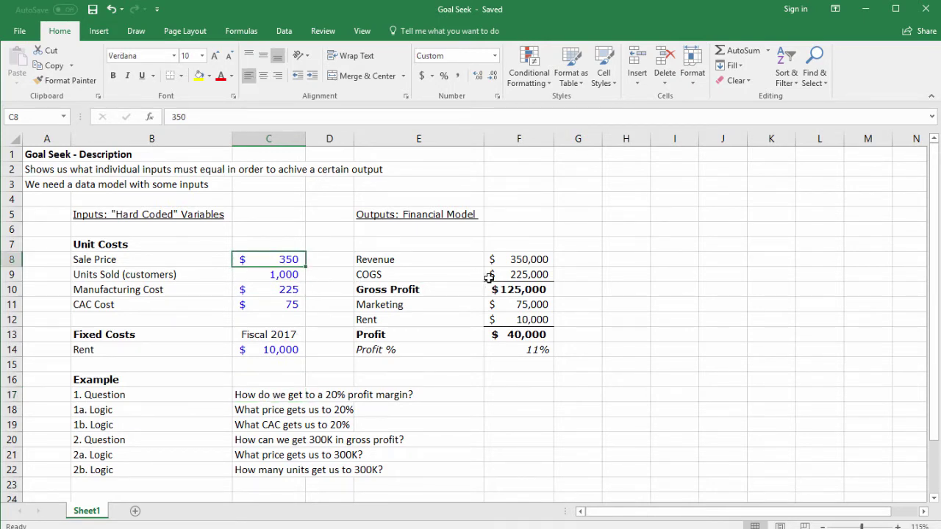
click(276, 275)
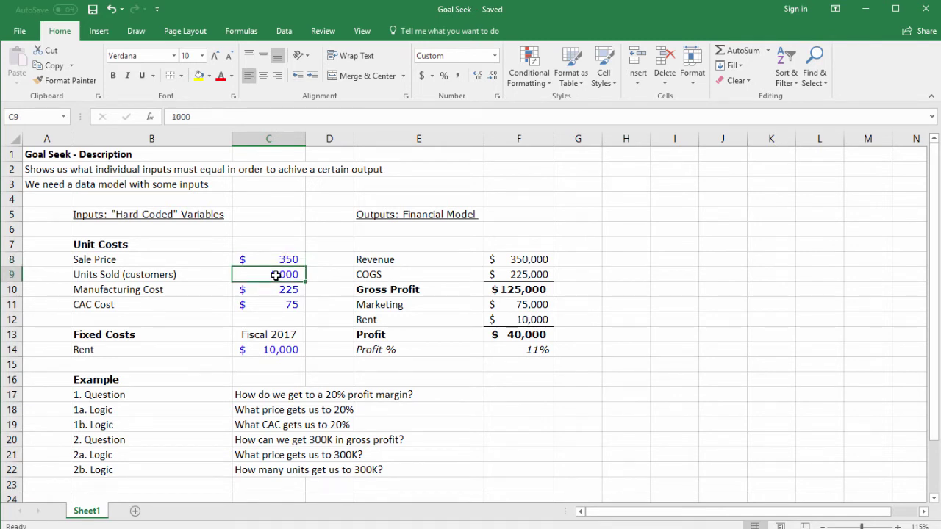
click(280, 289)
double_click(279, 259)
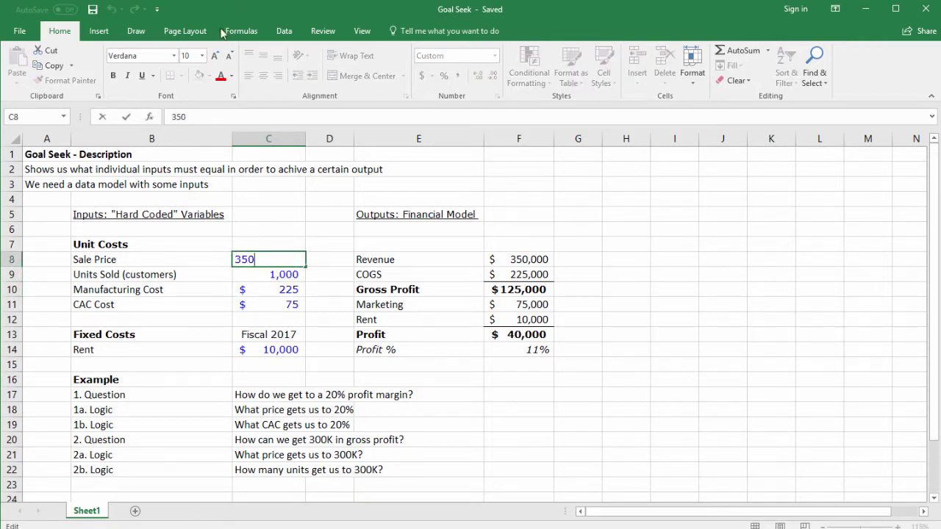
Start a Goal Seek analysis with the Profit % output in F14 as the set cell
click(283, 31)
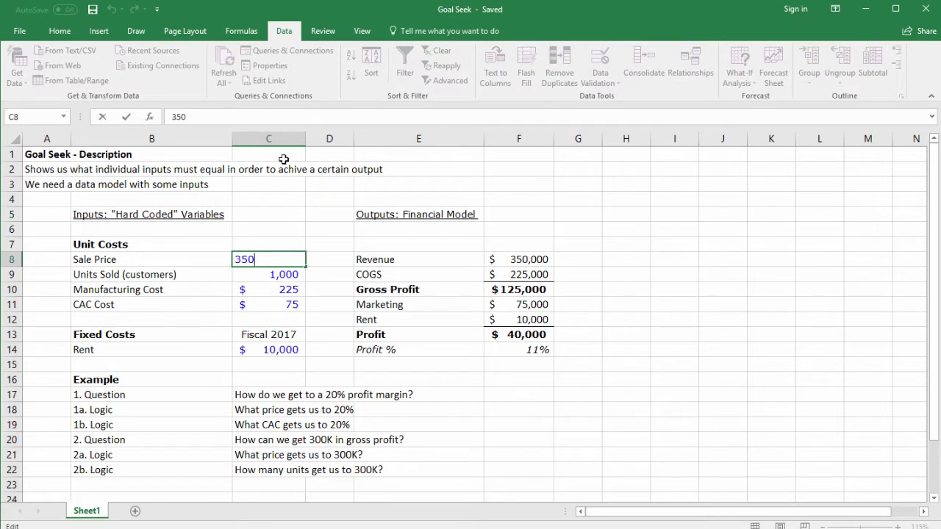
click(280, 301)
click(514, 348)
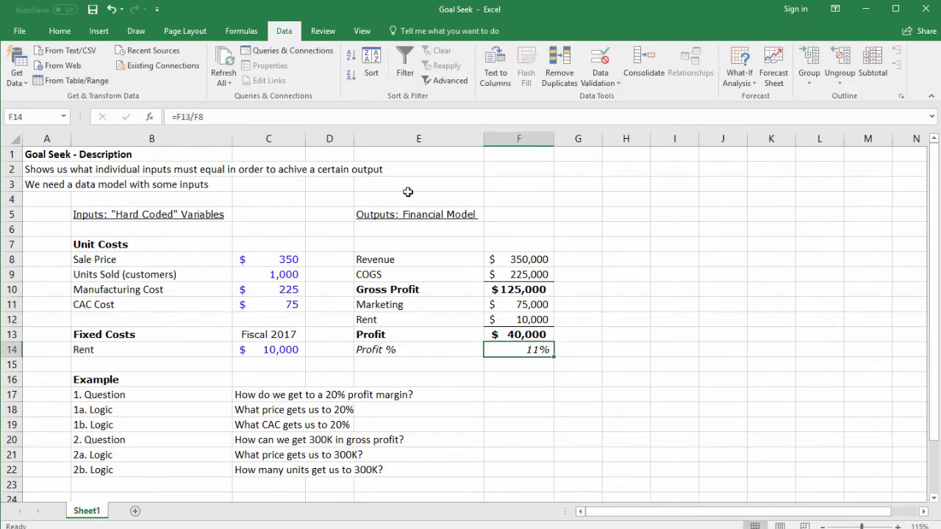
click(742, 68)
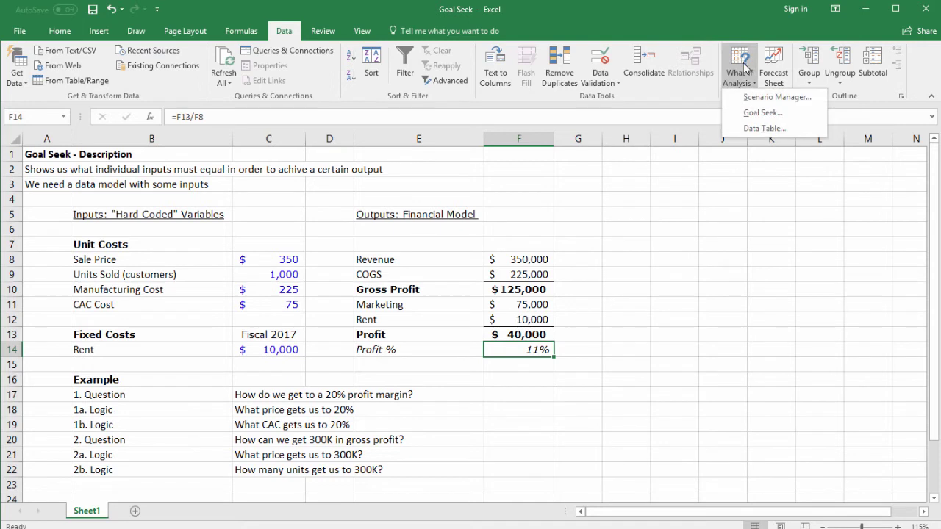
click(759, 117)
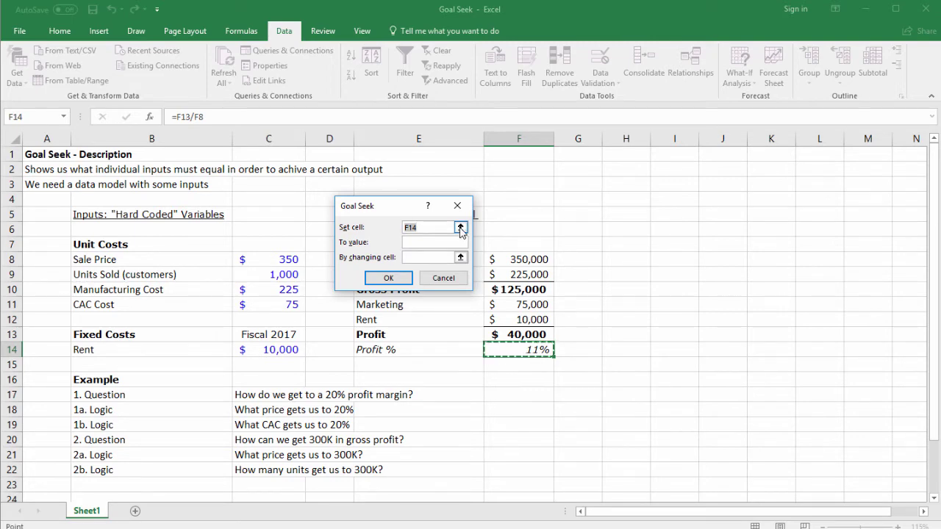
click(461, 228)
click(537, 350)
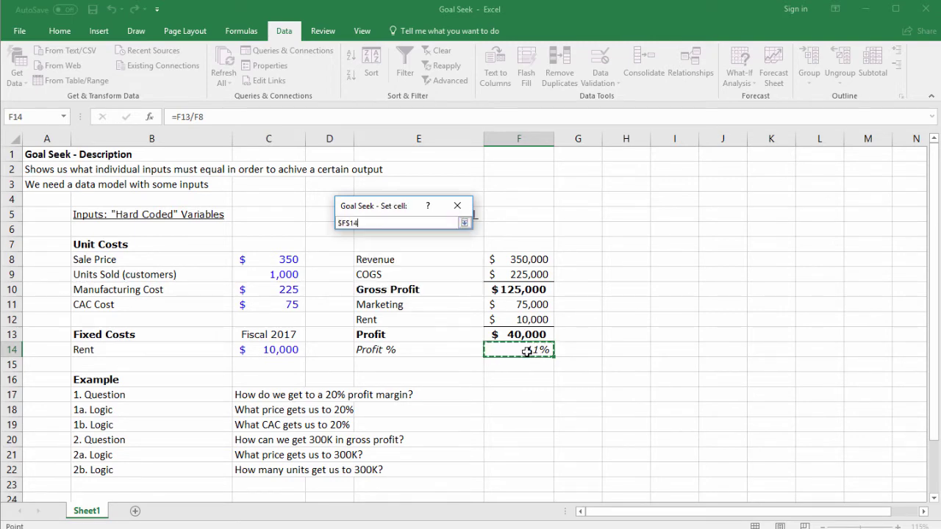
click(466, 228)
Set the Goal Seek target value to .2 with the sale price in C8 as the changing cell, run it and accept the solution
click(421, 242)
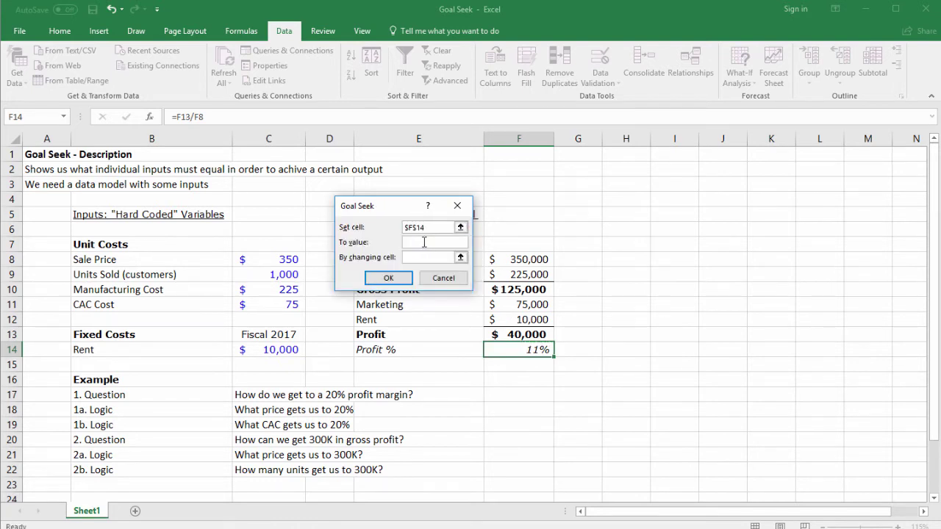
text(.2)
click(431, 258)
click(461, 258)
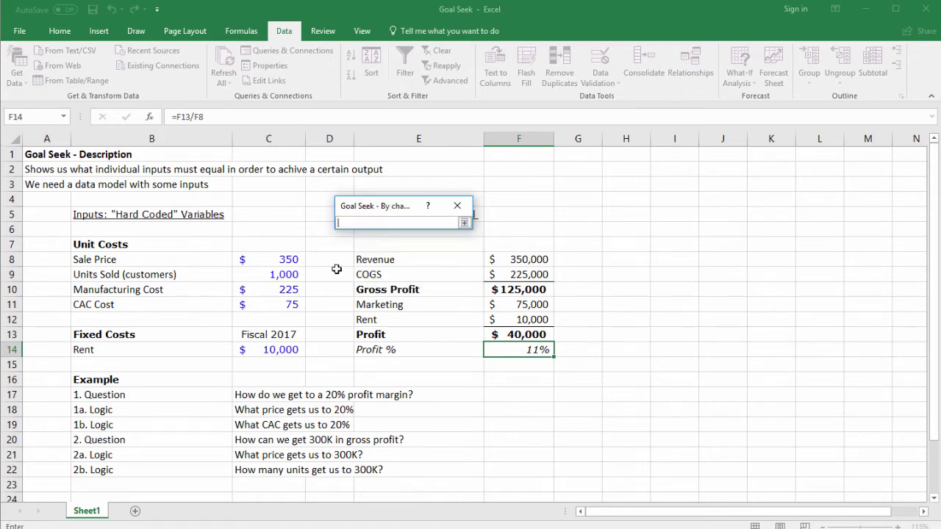
click(273, 261)
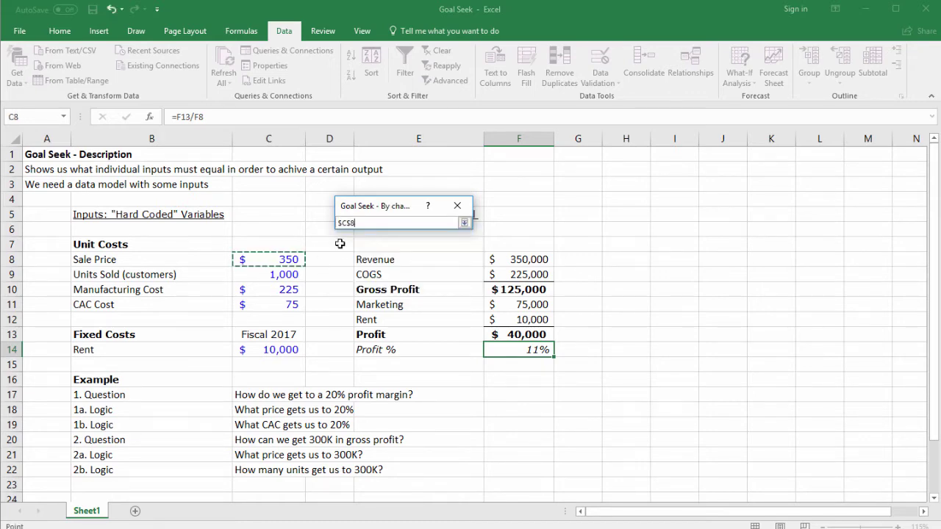
click(464, 222)
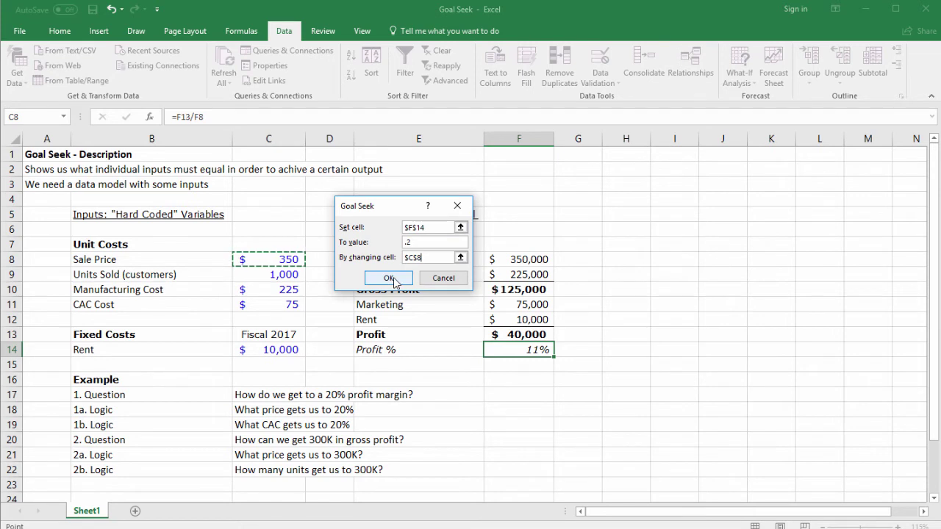
click(395, 281)
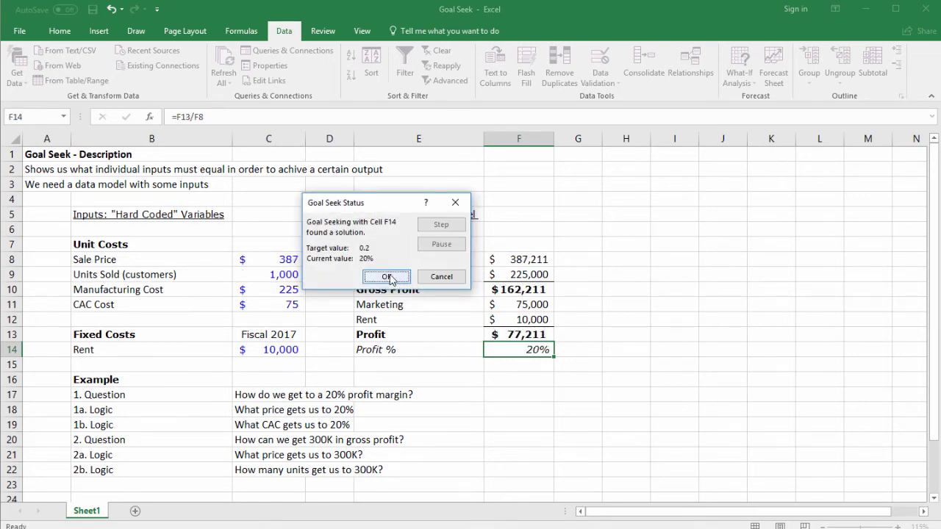
click(388, 277)
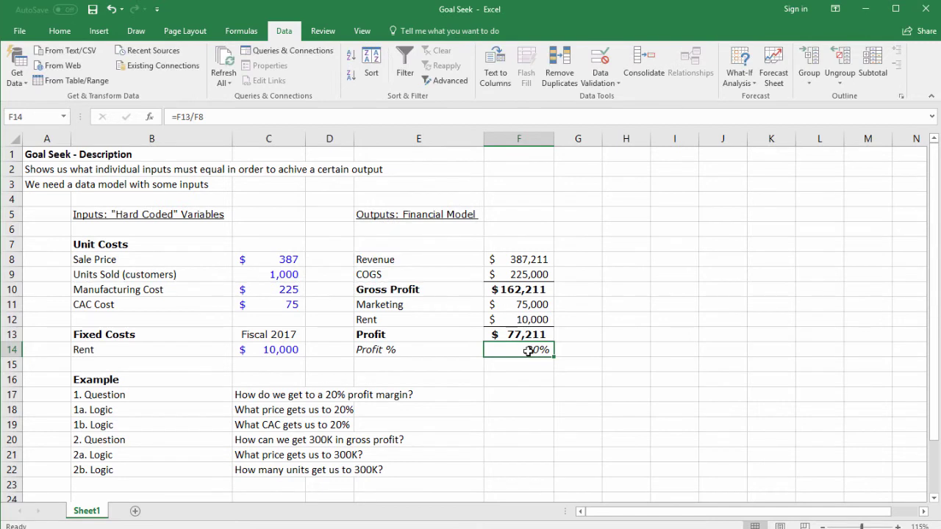
Check the exact solved sale price in C8, then undo the Goal Seek change
double_click(282, 260)
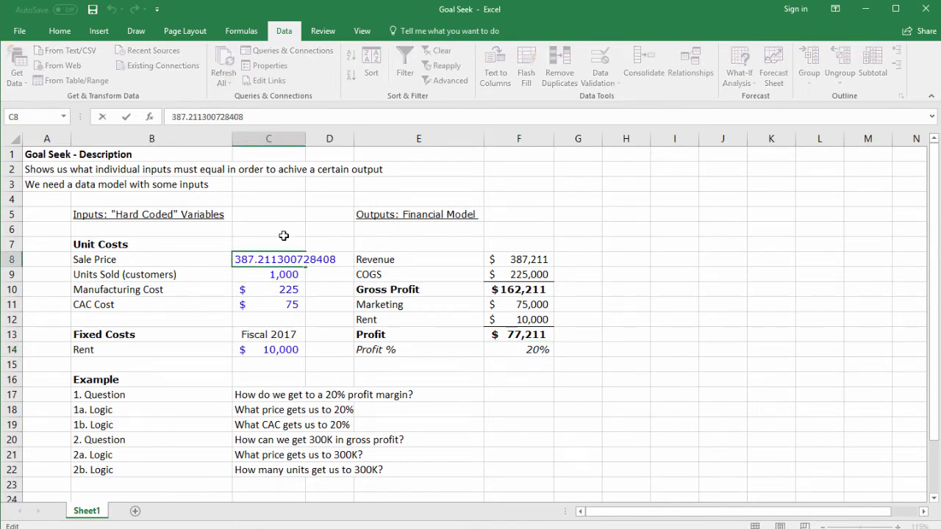
click(284, 235)
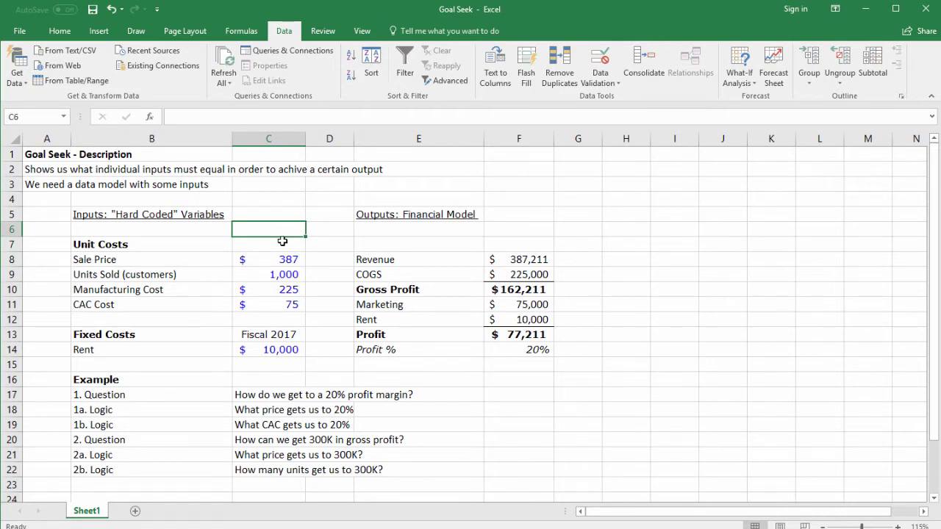
click(111, 9)
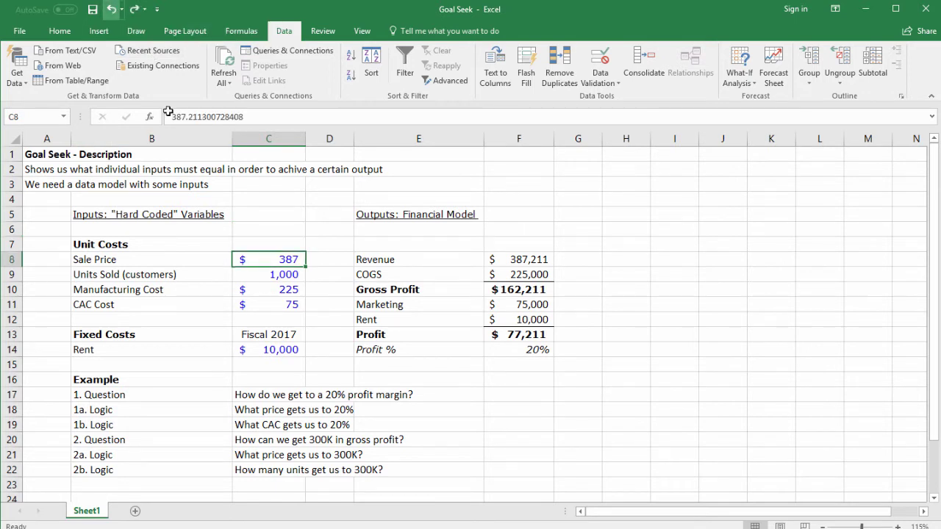
click(111, 10)
click(288, 259)
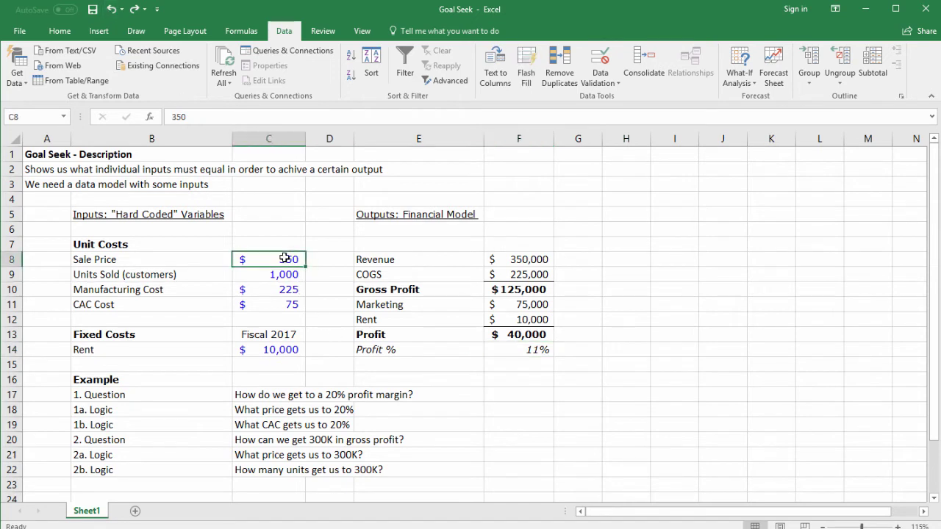
Review the price and CAC logic questions in C18 and C19 and locate the CAC Cost input in C11
click(274, 410)
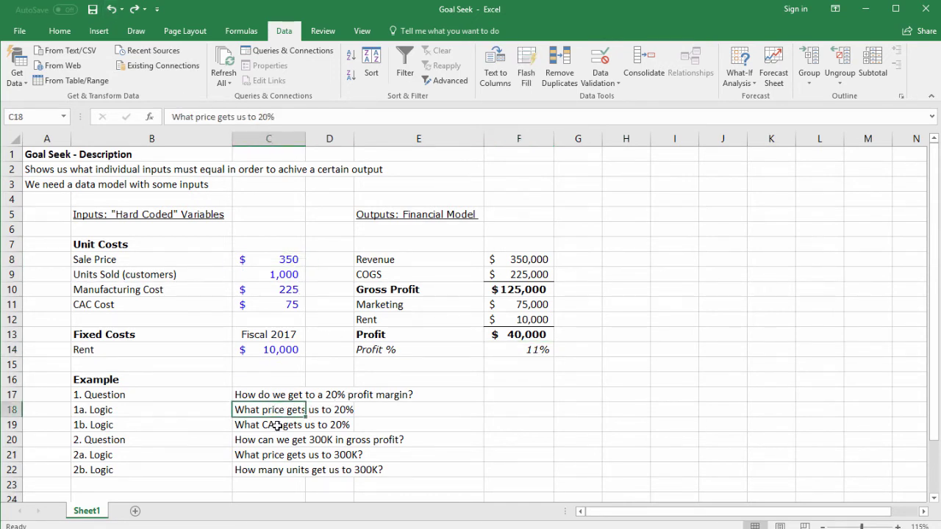
click(270, 426)
click(274, 303)
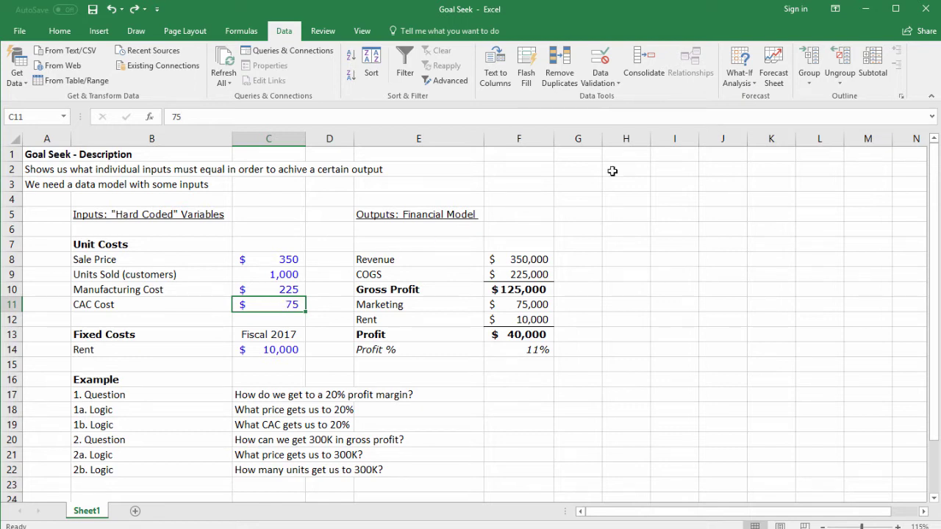
Start a Goal Seek analysis with the Profit % output in F14 as the set cell and .2 as the target value
click(737, 83)
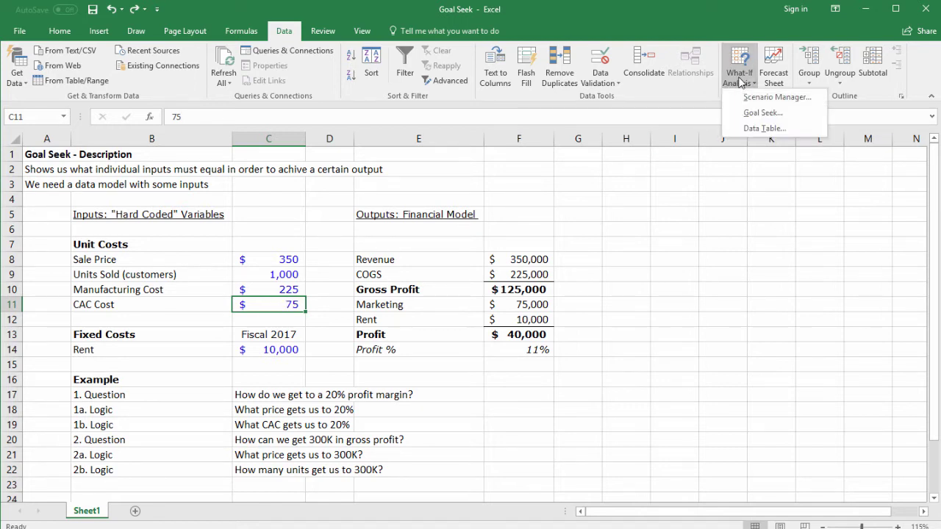
click(762, 115)
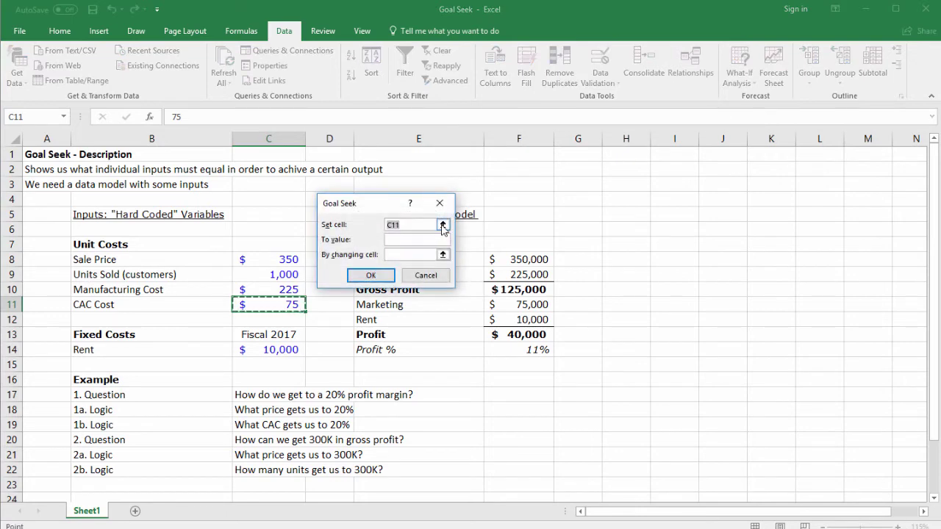
click(446, 222)
click(531, 349)
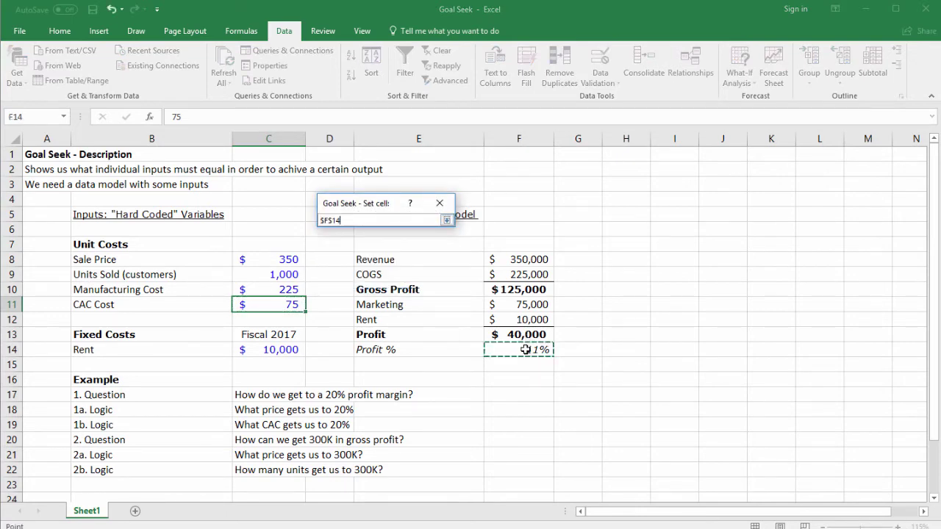
click(447, 220)
click(425, 239)
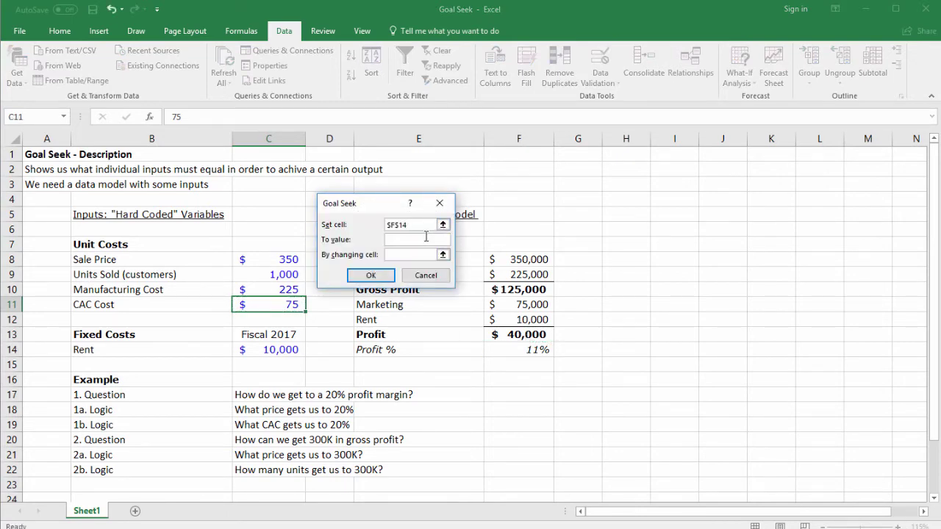
text(.2)
Use the CAC Cost in C11 as the changing cell, run the Goal Seek and accept the solution
click(417, 255)
click(443, 255)
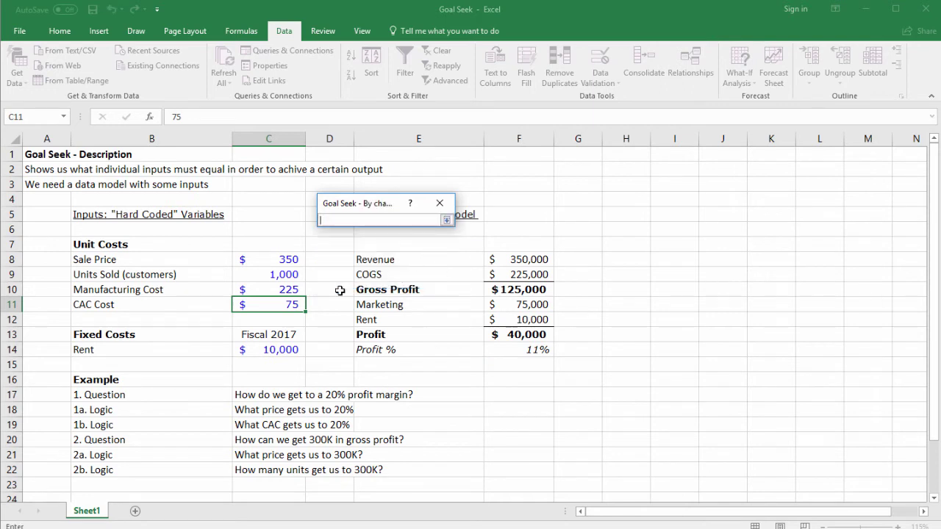
click(279, 304)
click(447, 220)
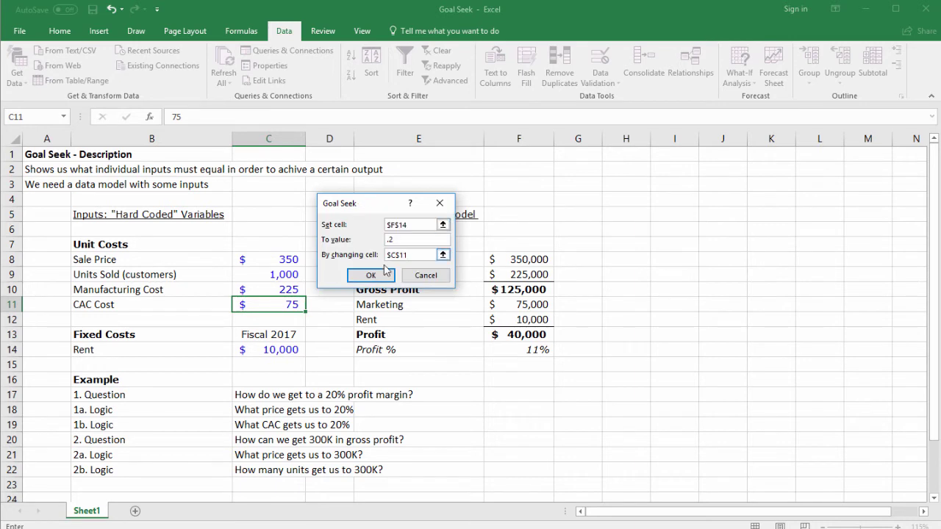
click(371, 275)
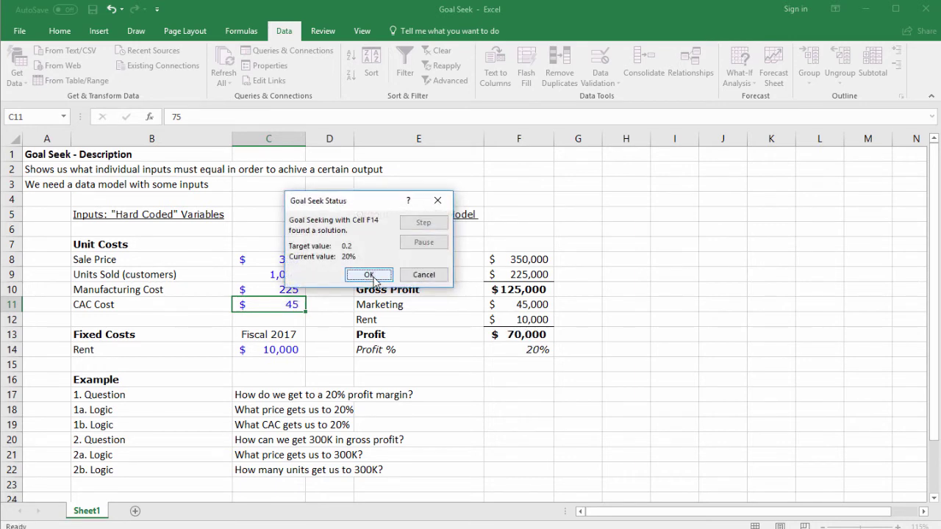
click(370, 275)
click(374, 280)
Check the solved CAC Cost in C11, then undo the Goal Seek change
click(277, 303)
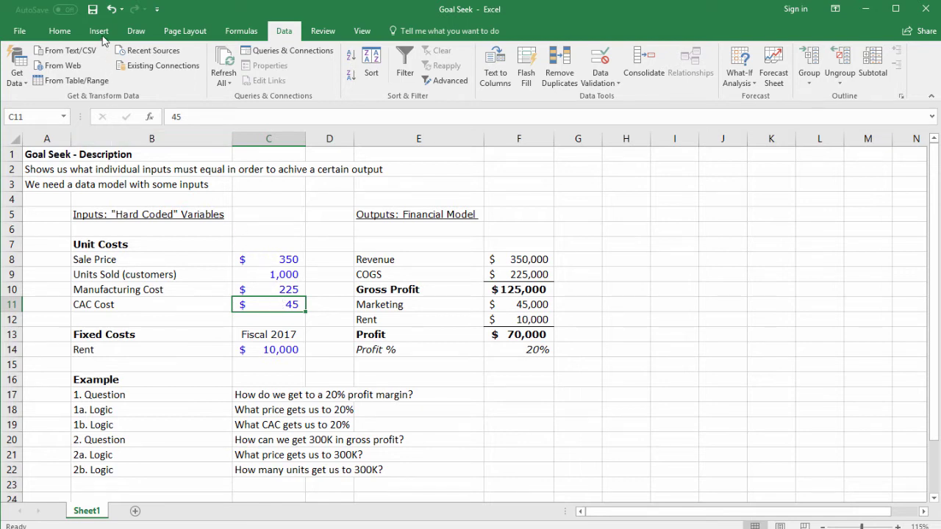
click(111, 9)
Review the 300K gross profit question in C20 and locate the Gross Profit output in F10
click(271, 444)
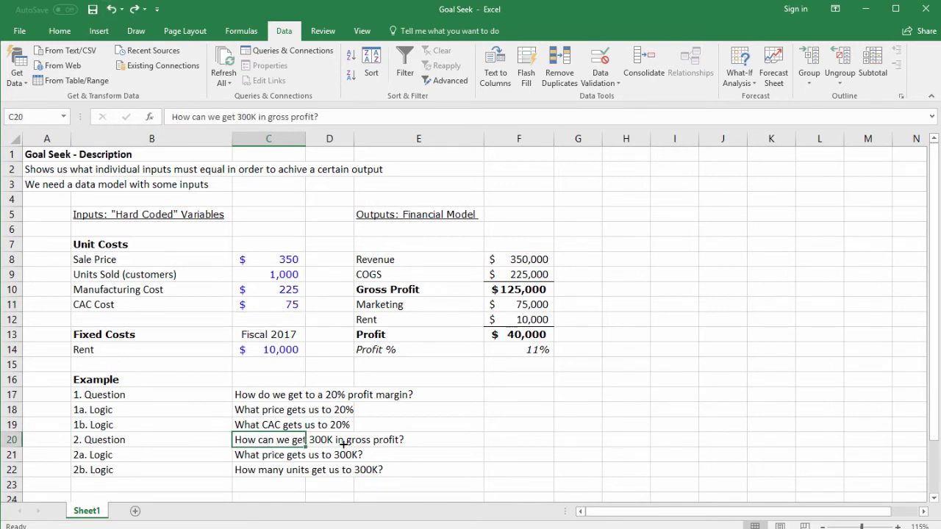
click(519, 291)
drag(397, 294, 539, 289)
click(539, 289)
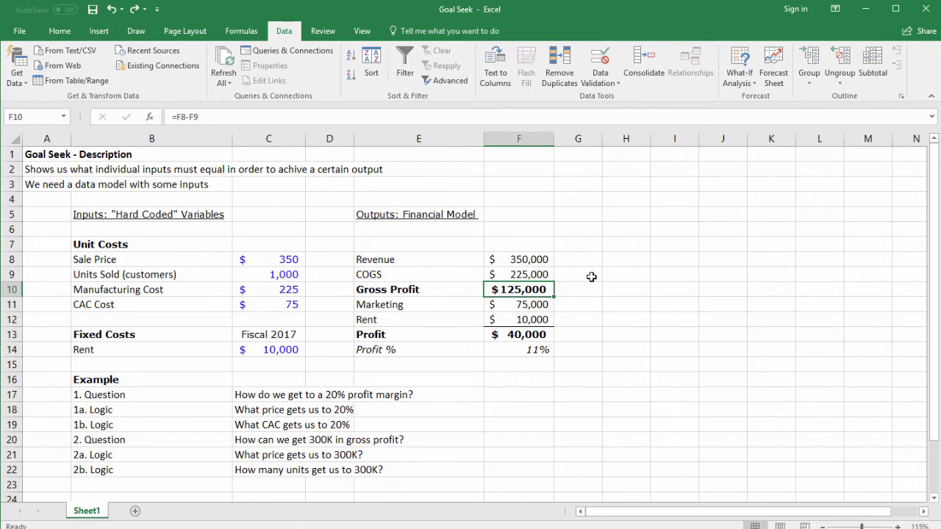
Start a Goal Seek analysis with the Gross Profit output in F10 as the set cell and 300000 as the target value
click(745, 82)
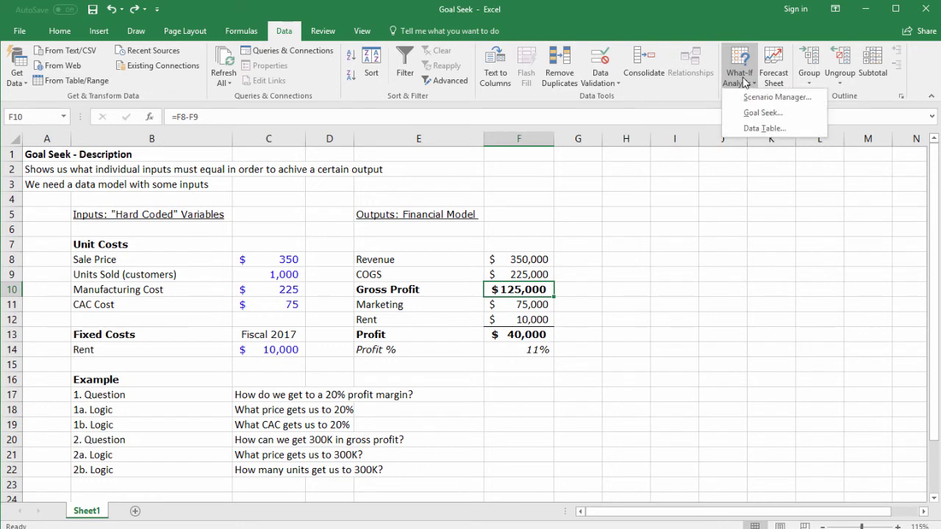
click(757, 111)
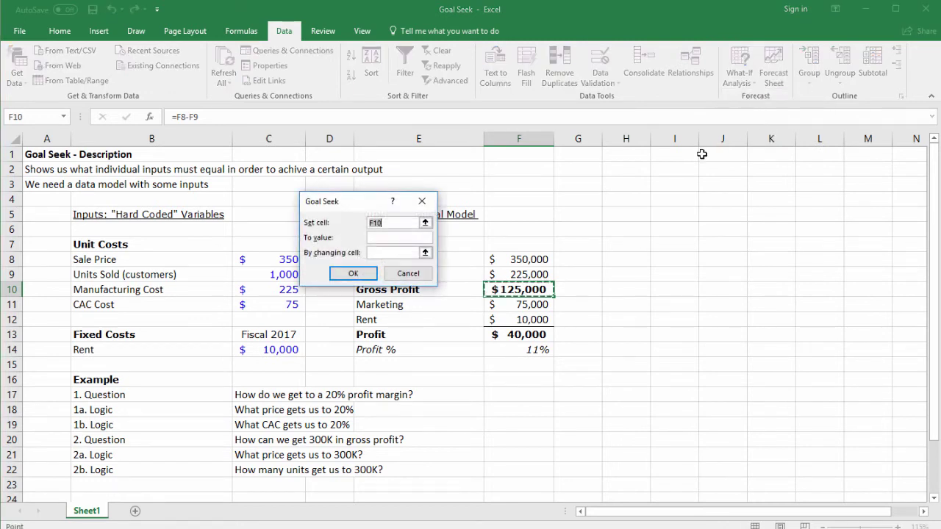
click(427, 222)
click(519, 290)
click(429, 221)
click(401, 237)
text(300000)
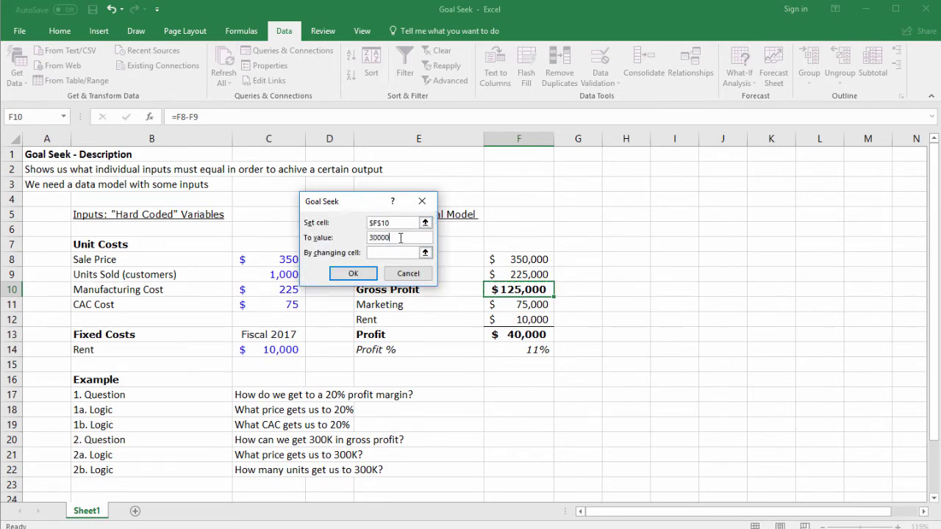
Use the Sale Price in C8 as the changing cell, run the Goal Seek and accept the solution
click(425, 252)
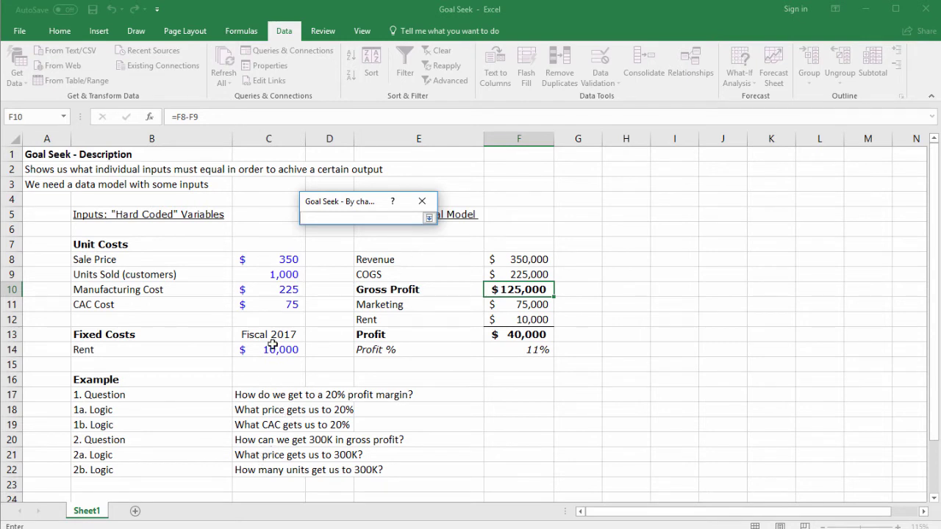
click(283, 257)
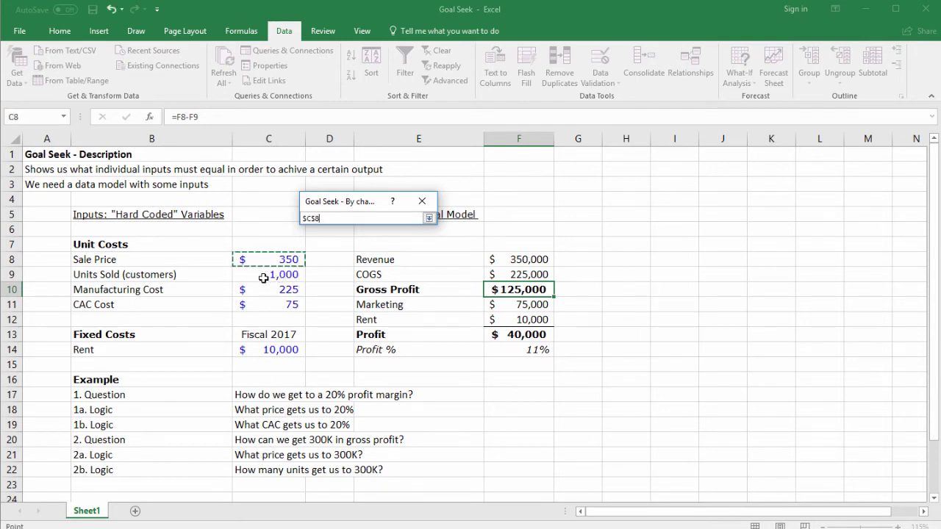
click(429, 218)
click(353, 273)
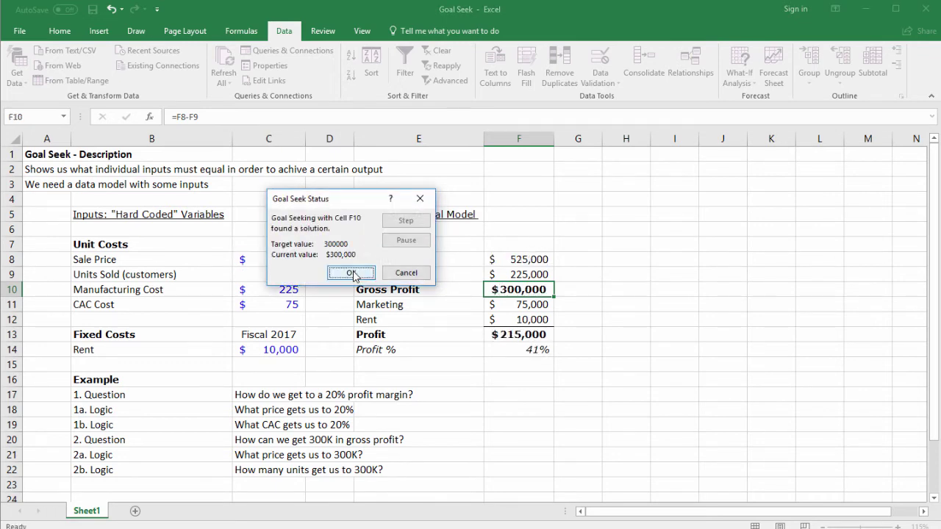
click(352, 274)
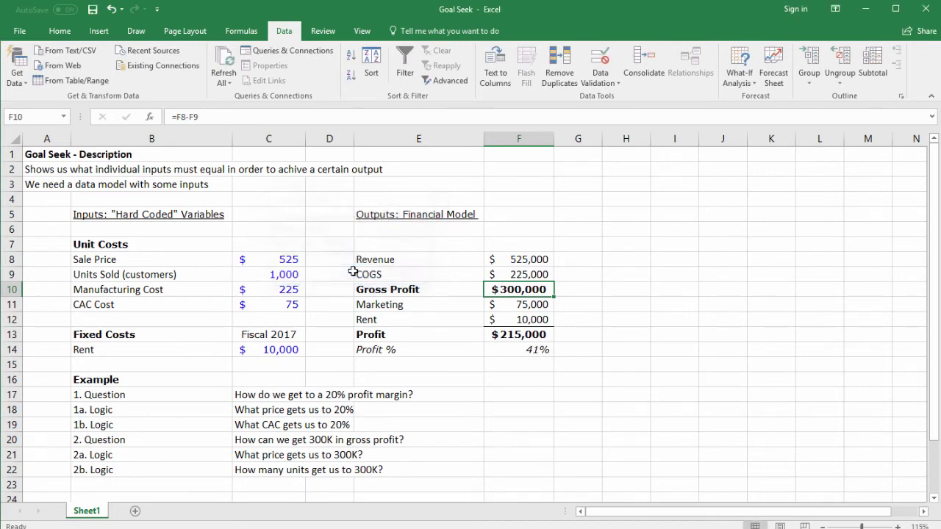
Check the sale price solved in C8 for the gross profit target, then undo the Goal Seek change
click(284, 259)
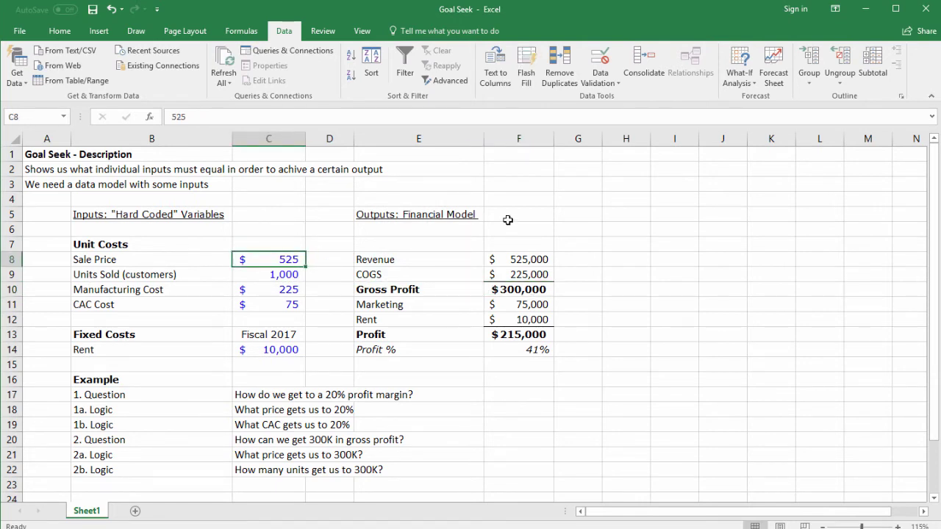
click(110, 10)
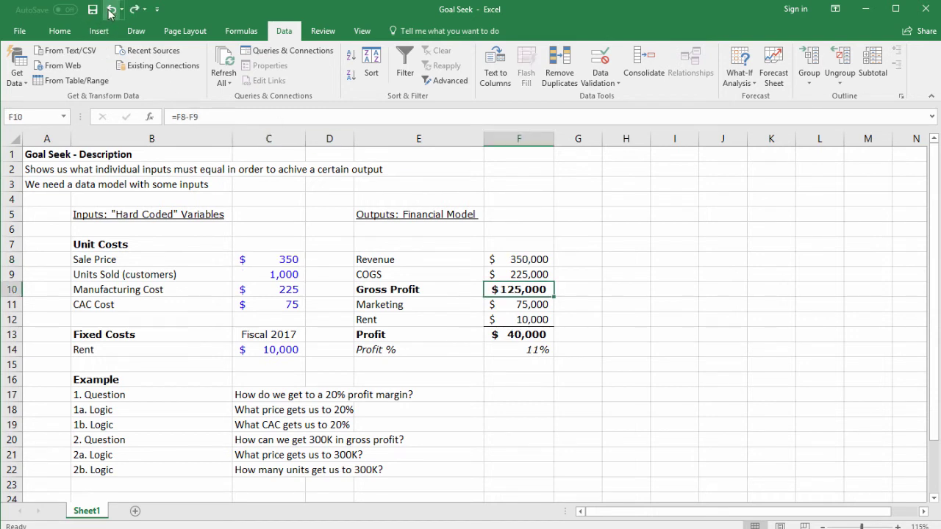
click(282, 257)
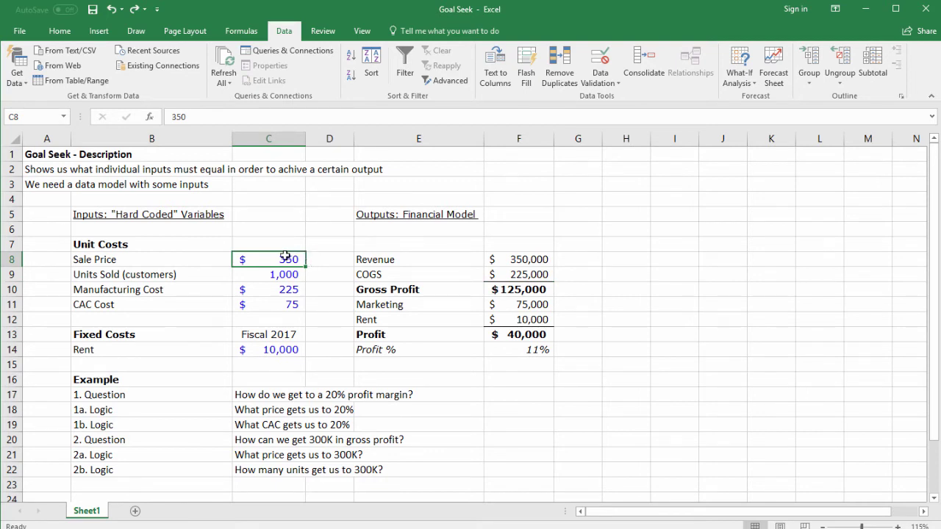
Set up another Goal Seek with the Gross Profit in F10 as the set cell and 300000 as the target value
click(745, 78)
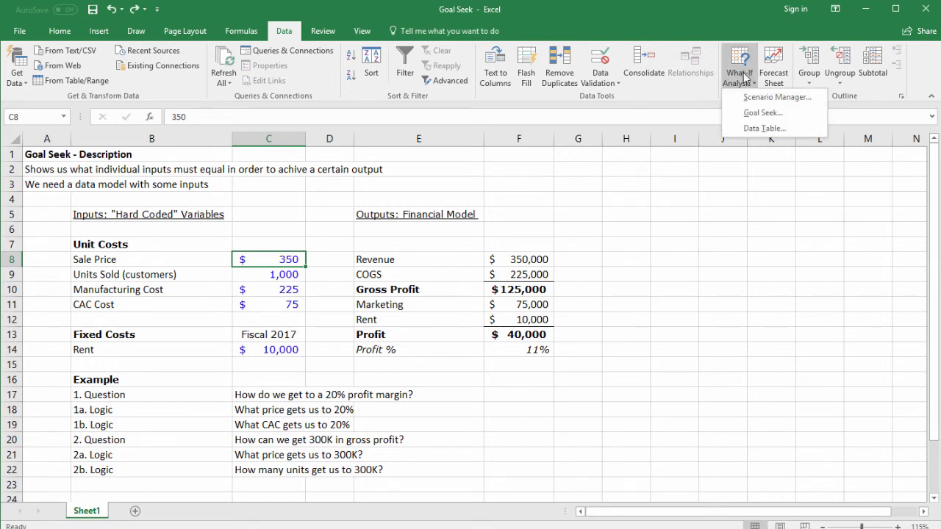
click(758, 114)
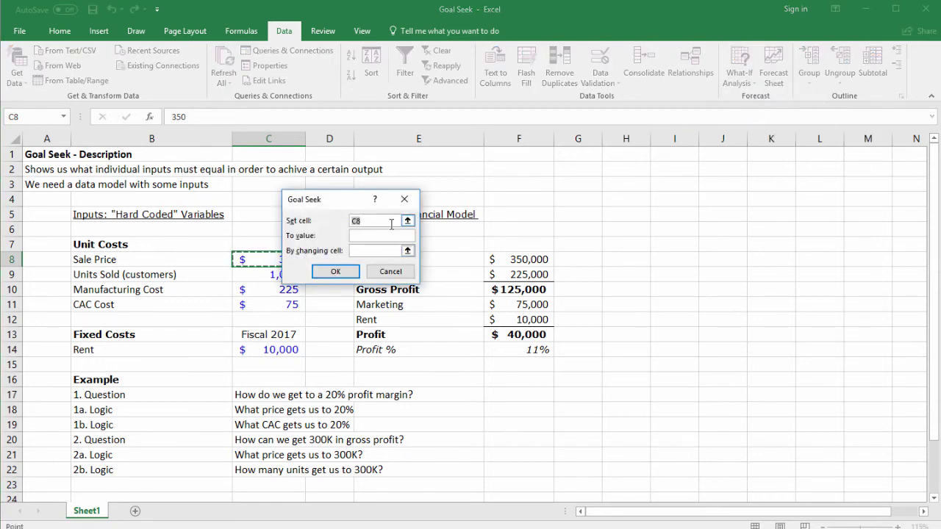
click(407, 221)
click(519, 289)
click(412, 217)
click(390, 239)
text(300000)
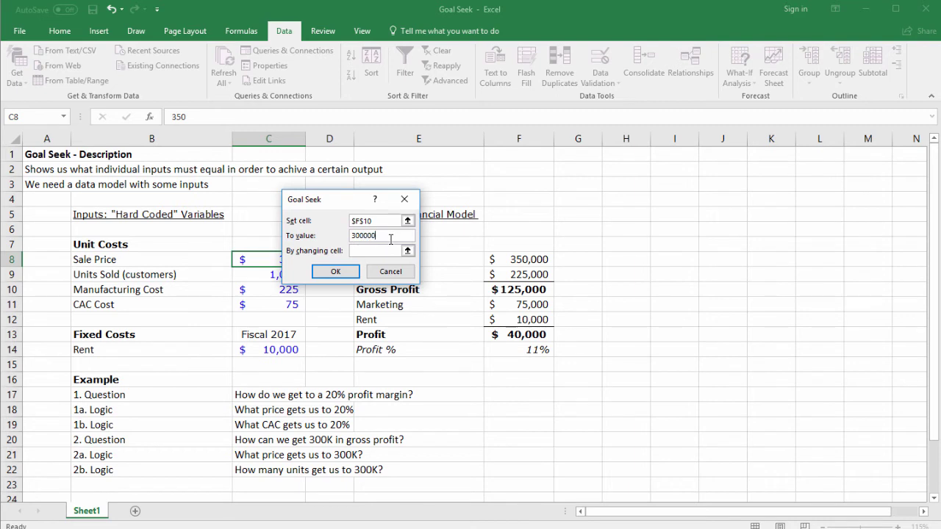
Run the Goal Seek with Units Sold in C9 as the changing cell, accept the solution and check the solved units
click(408, 251)
click(273, 276)
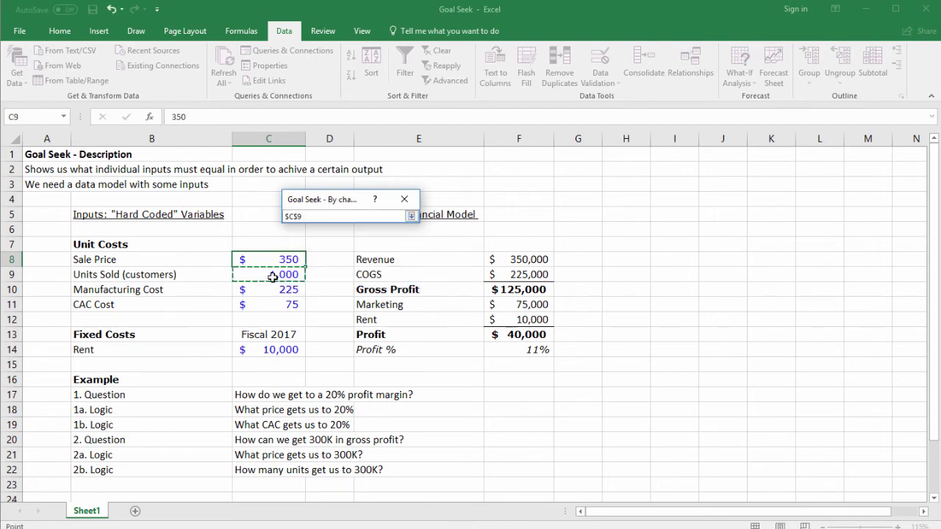
click(412, 216)
click(325, 272)
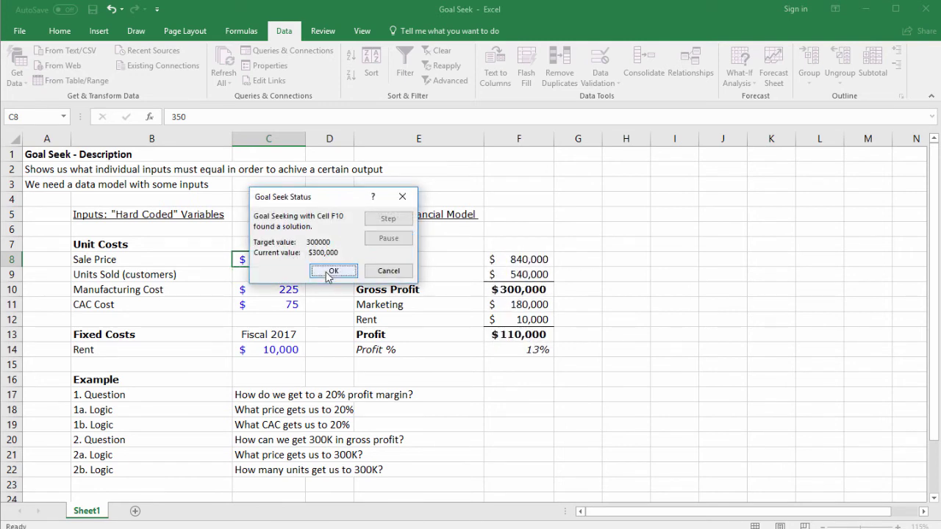
click(333, 272)
key(Down)
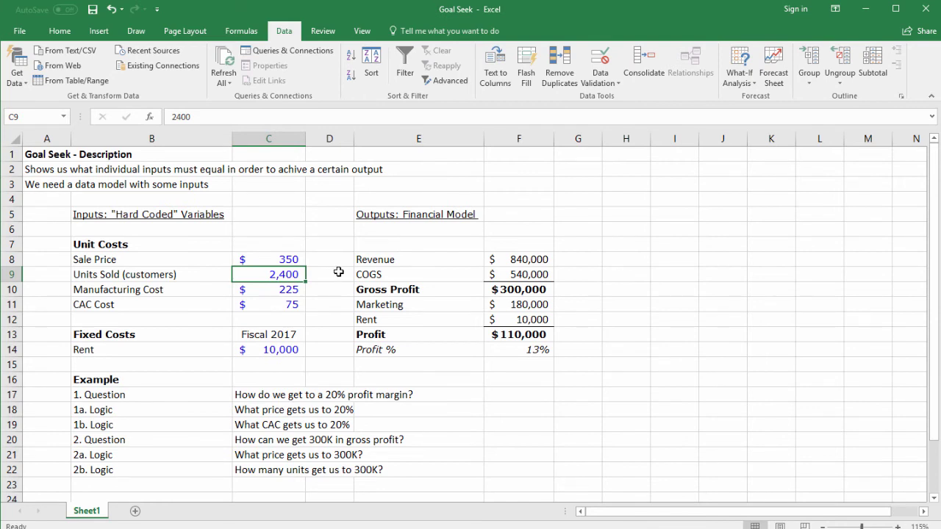
Review the data model note in A3, the financial outputs from Revenue to Profit %, and the unit cost inputs in C8:C11
click(58, 184)
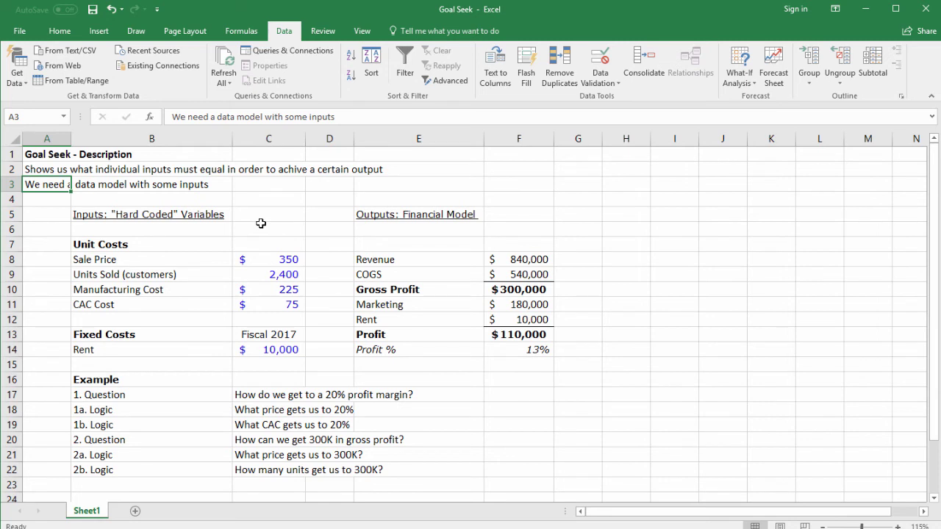
drag(422, 259, 516, 350)
click(533, 348)
click(519, 263)
drag(250, 259, 267, 305)
click(269, 262)
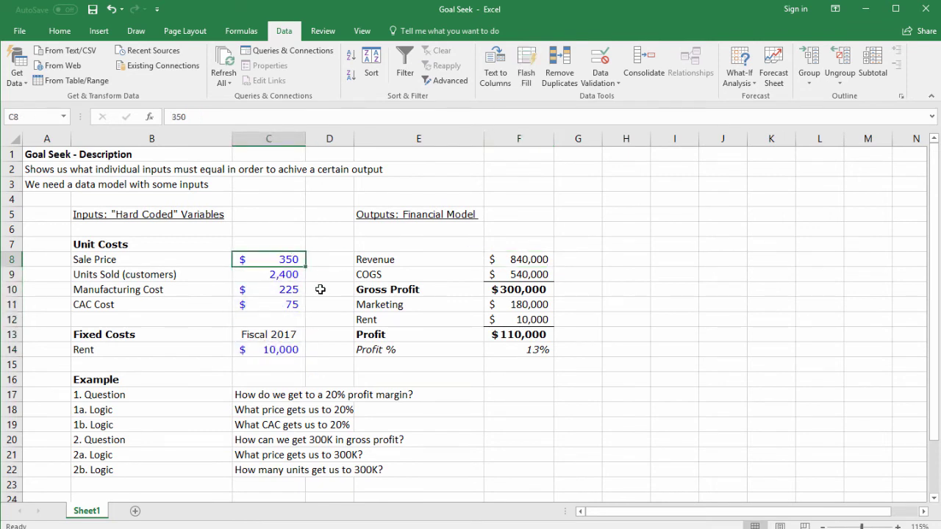